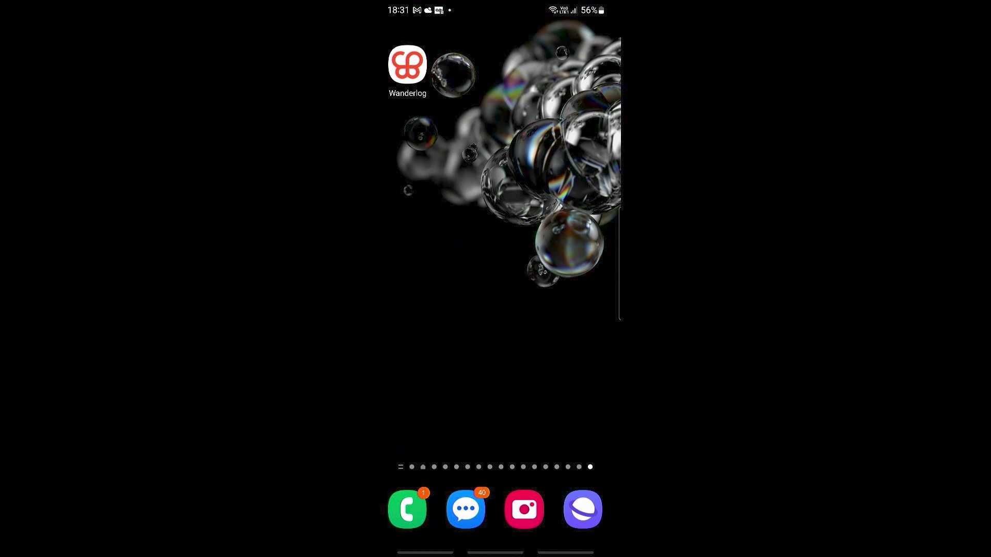
Start a new trip plan in Wanderlog with Paris, France as the destination
left_click(407, 64)
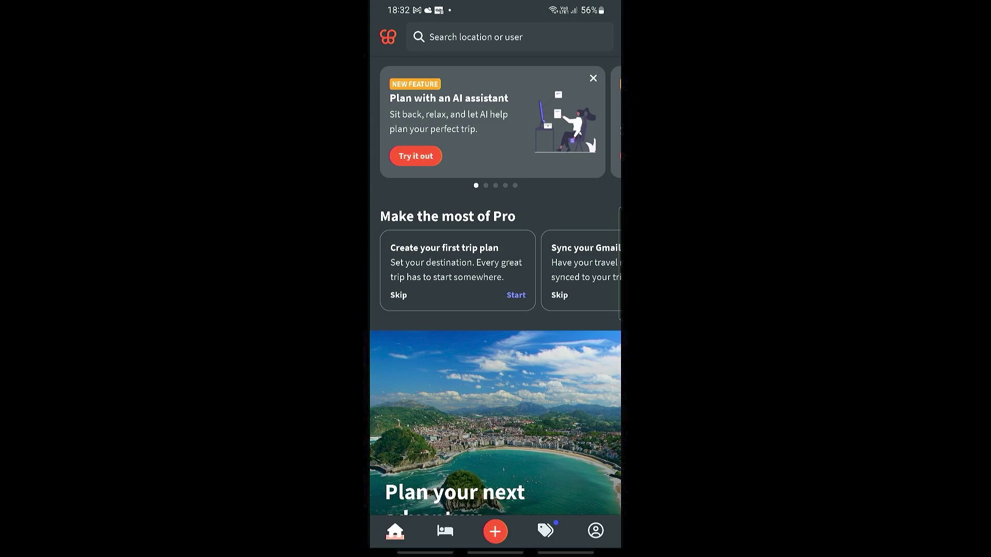
left_click(495, 532)
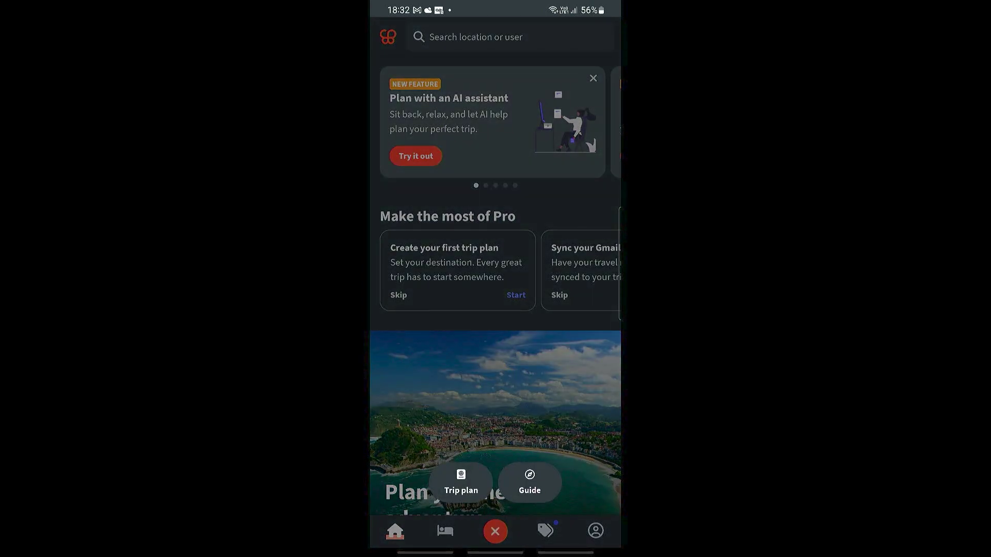
left_click(460, 481)
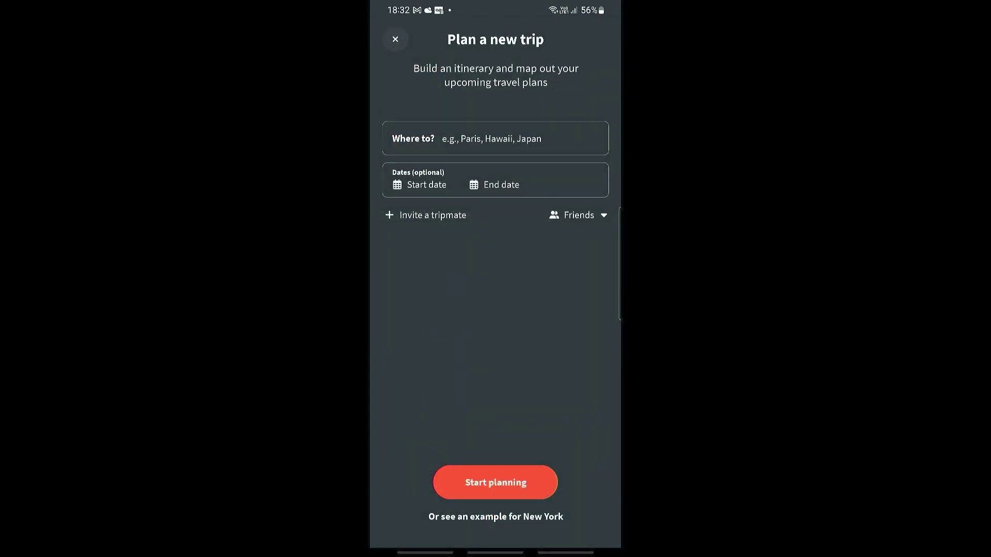
left_click(496, 139)
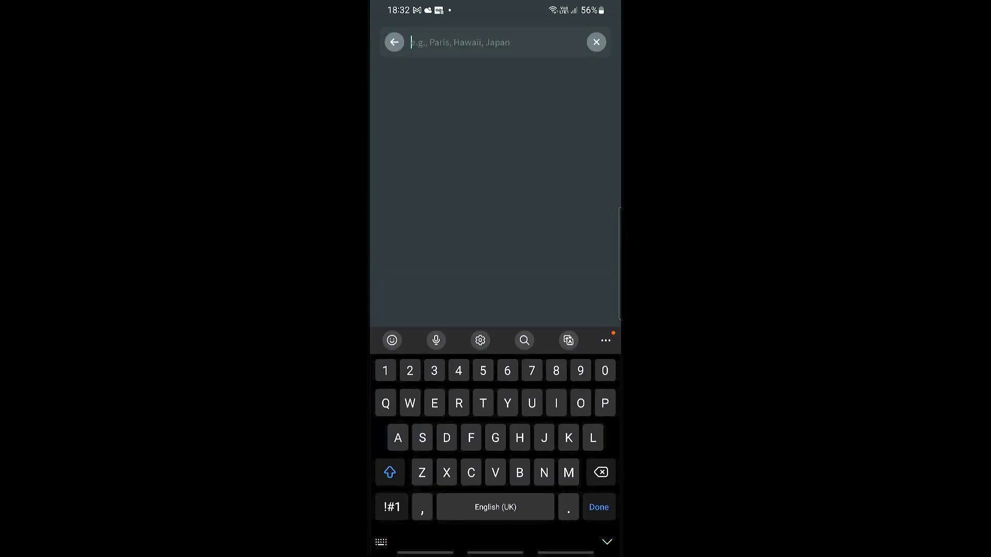
type("Paris")
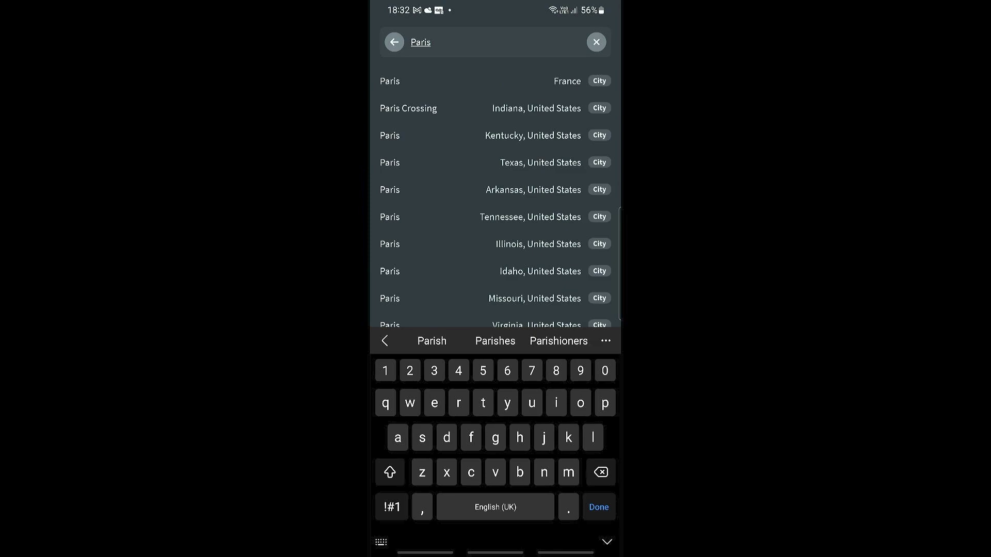
left_click(480, 80)
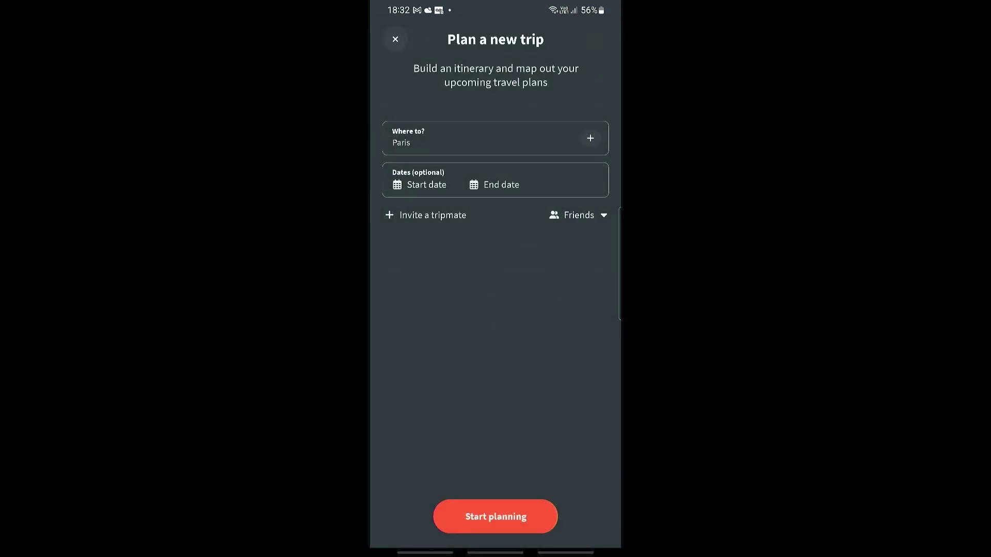
Set the trip dates to Oct 1–7, create the trip and skip inviting tripmates
left_click(426, 185)
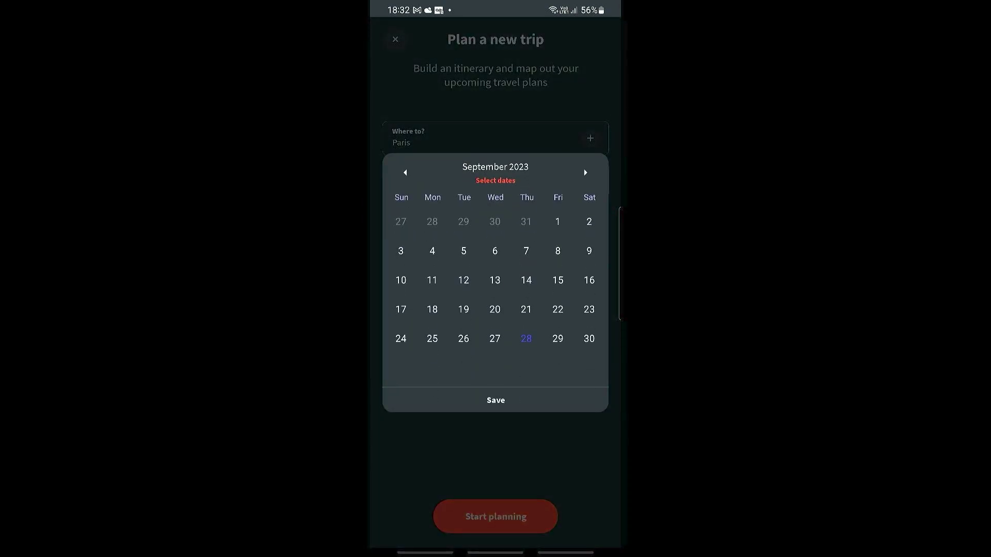
left_click(585, 173)
left_click(400, 222)
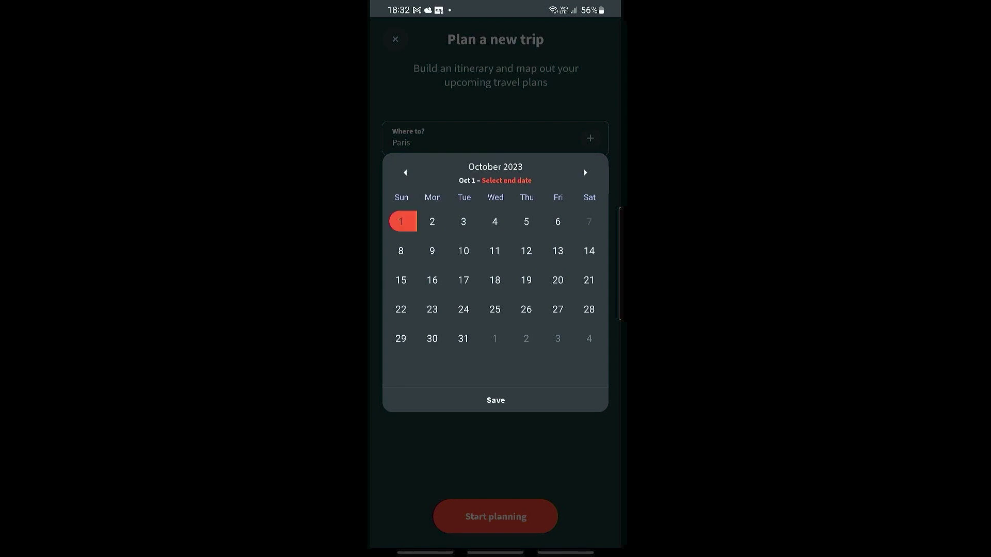
left_click(590, 221)
left_click(495, 400)
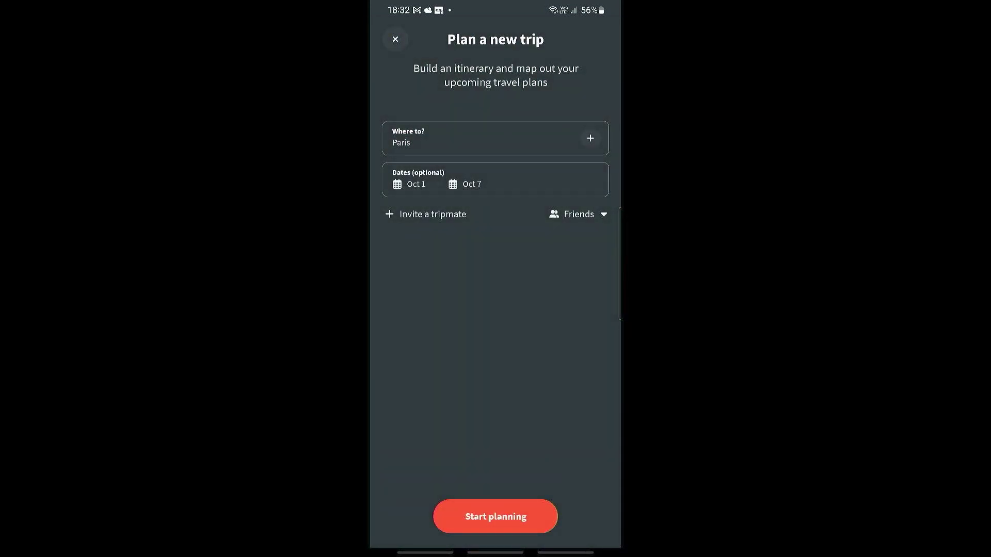
left_click(495, 516)
left_click(496, 516)
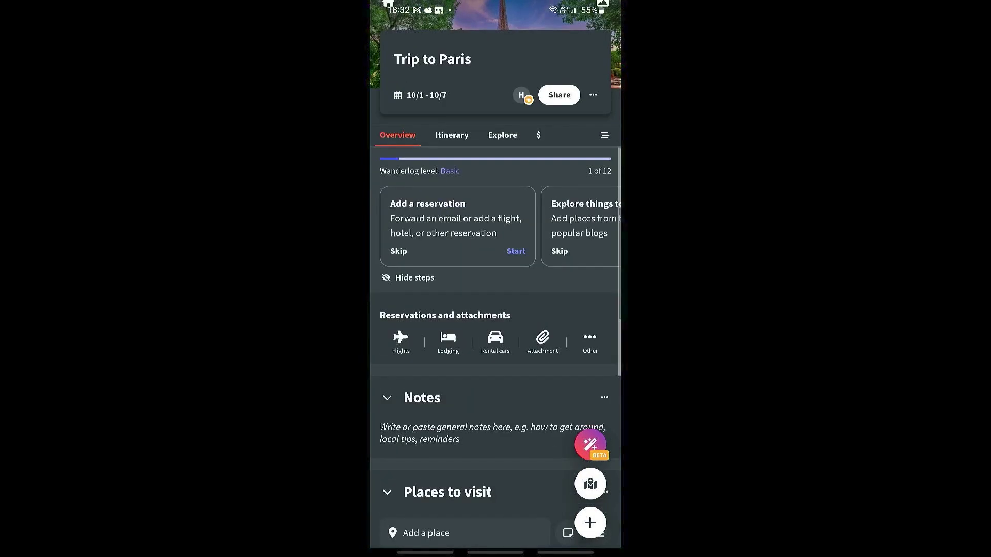
Reopen the Trip to Paris plan from the profile's trip plans list
left_click(388, 34)
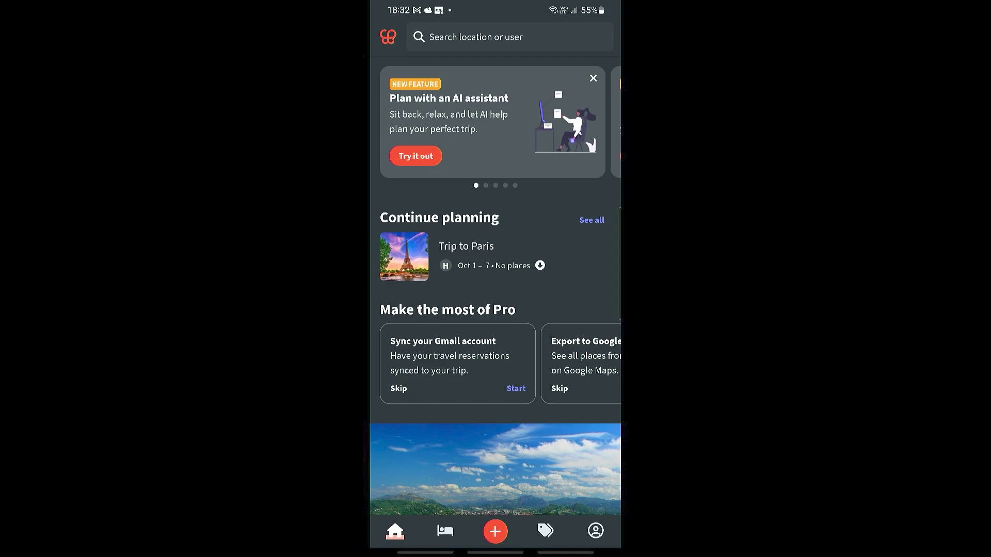
left_click(595, 530)
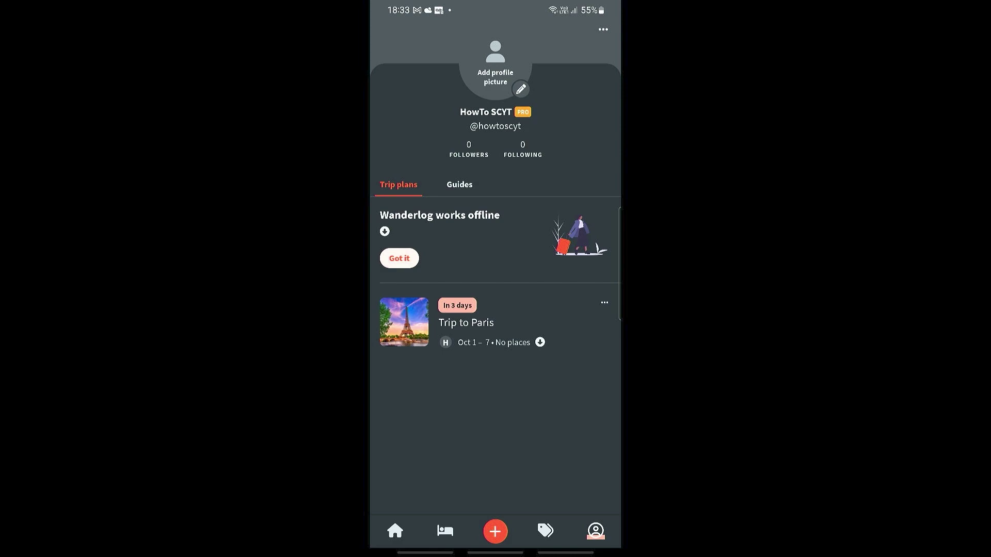
left_click(466, 323)
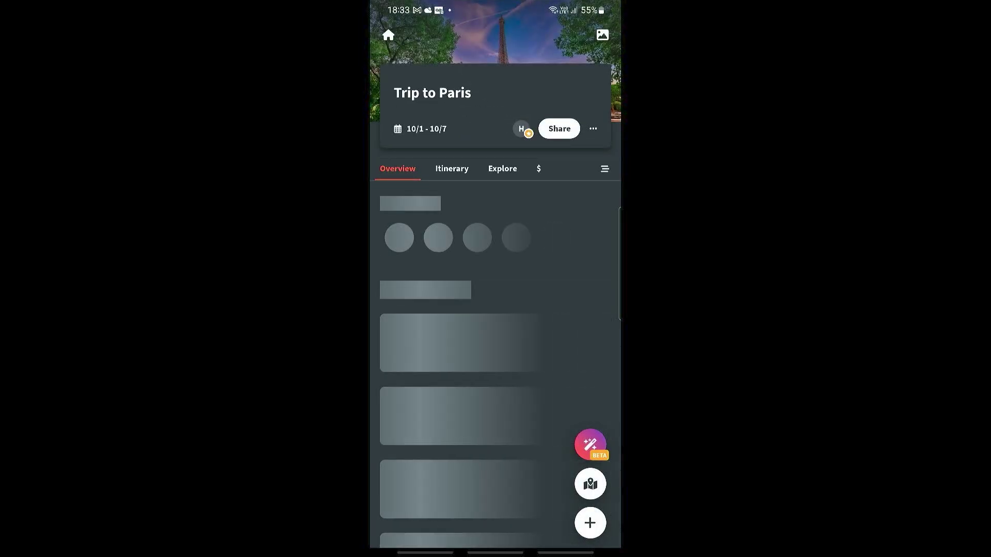
Extend the Paris itinerary to end on Oct 8, adding a Sun 10/8 day
left_click(451, 169)
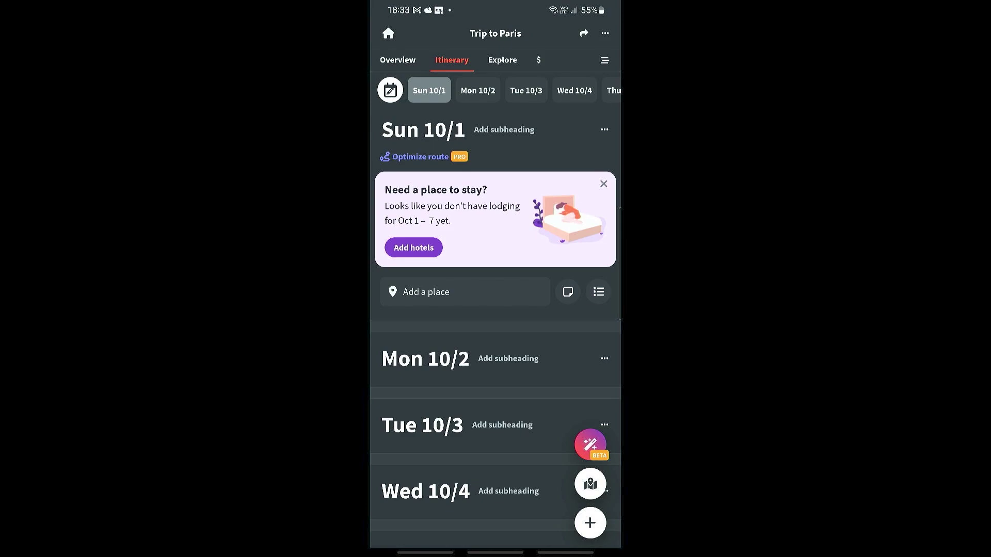
left_click(391, 90)
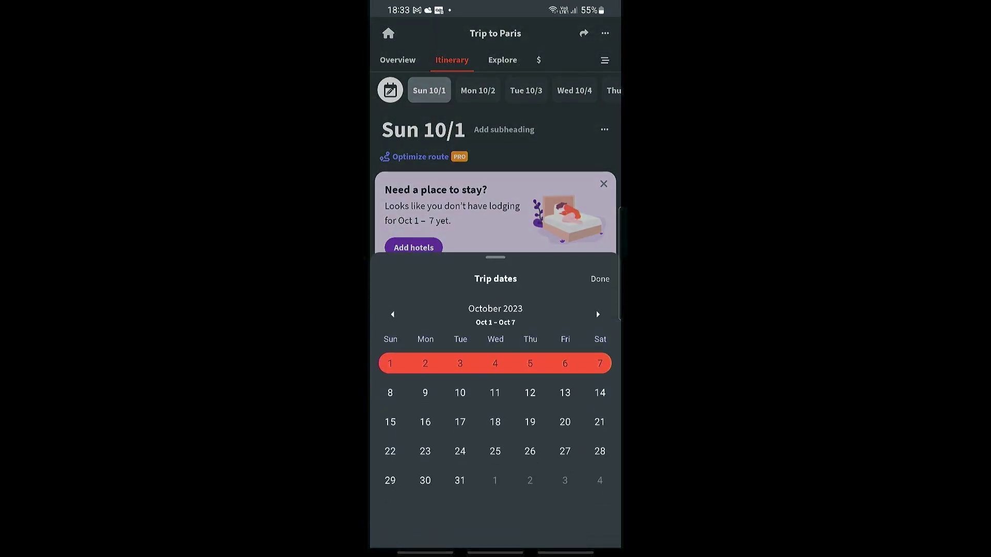
left_click(390, 392)
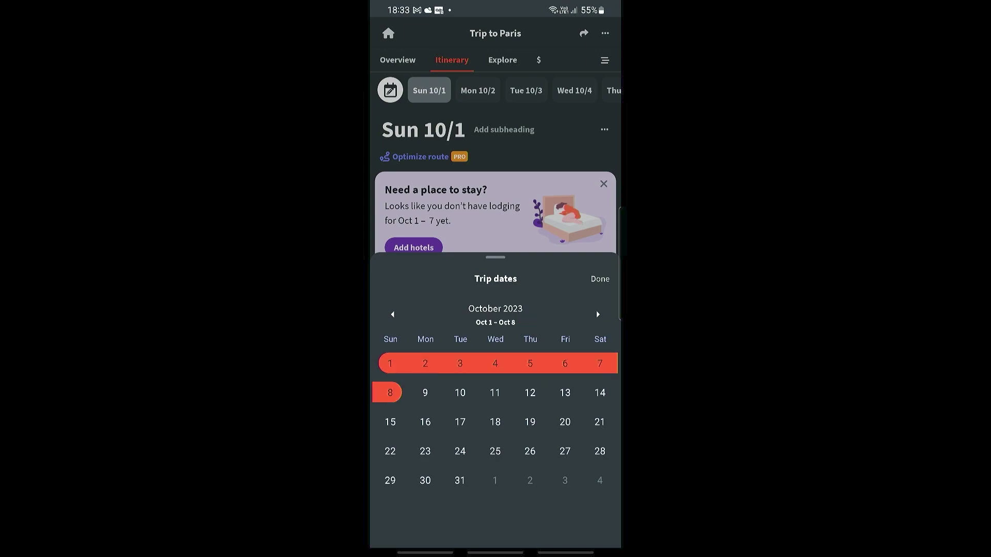
left_click(600, 278)
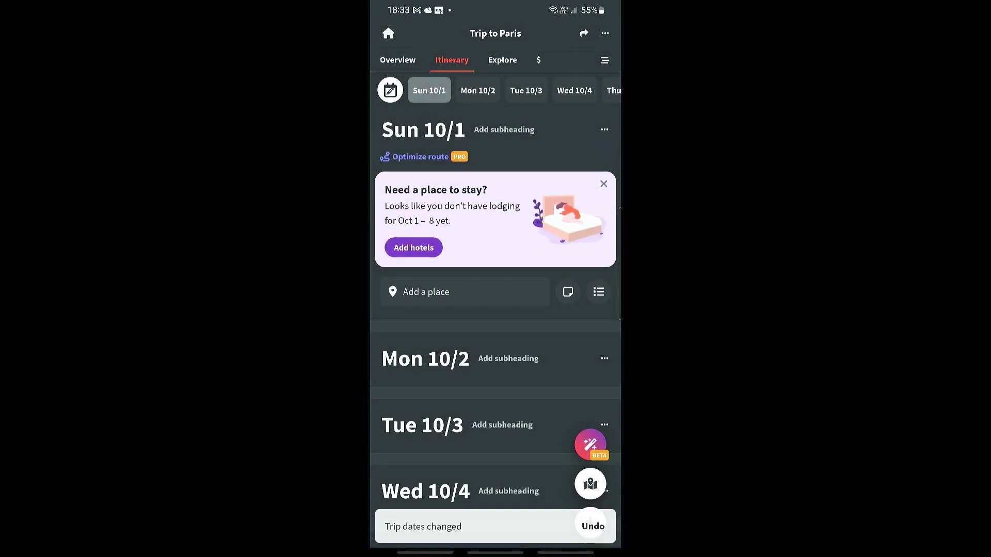
scroll(496, 310, "down", 10)
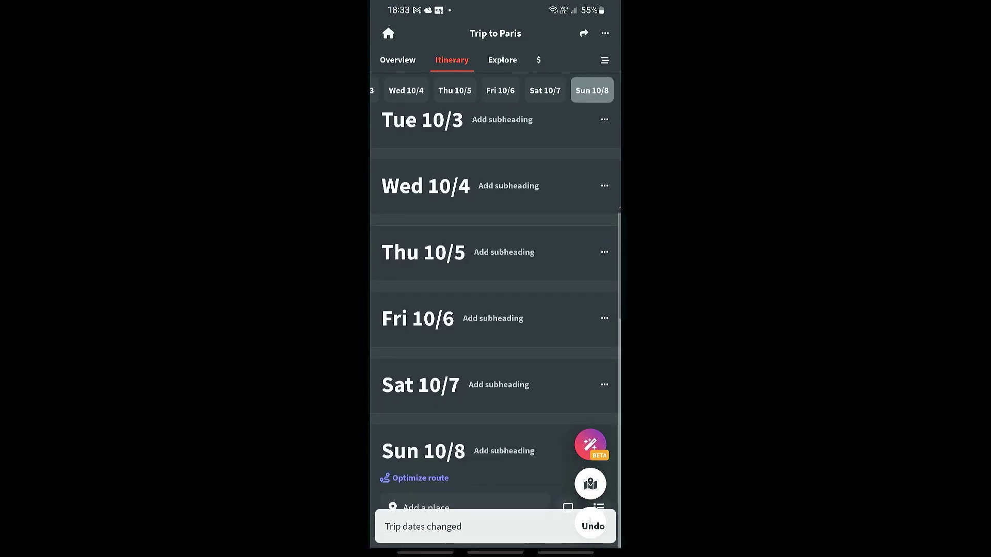
scroll(496, 310, "up", 10)
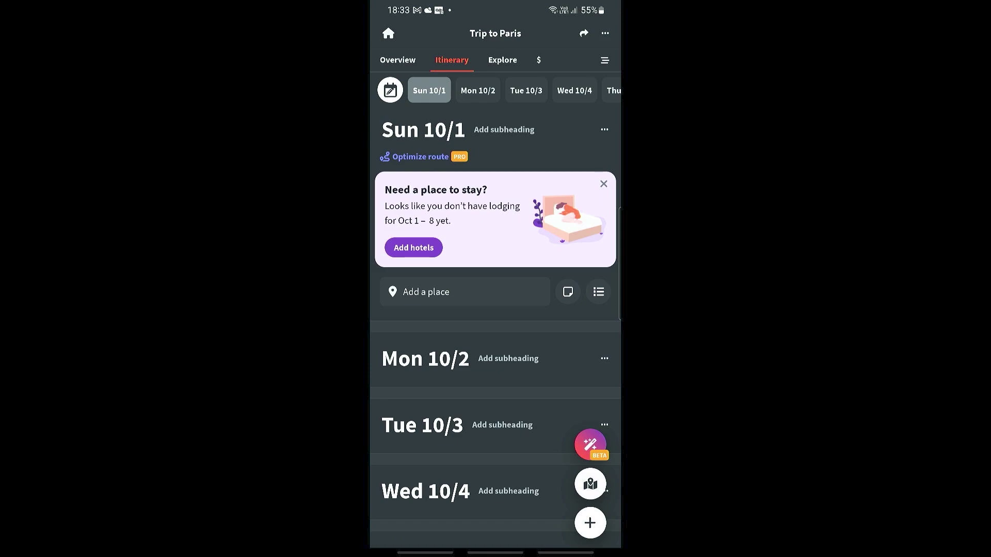
Add a Sun 10/1 subheading and put Charles de Gaulle Airport on that day
left_click(503, 129)
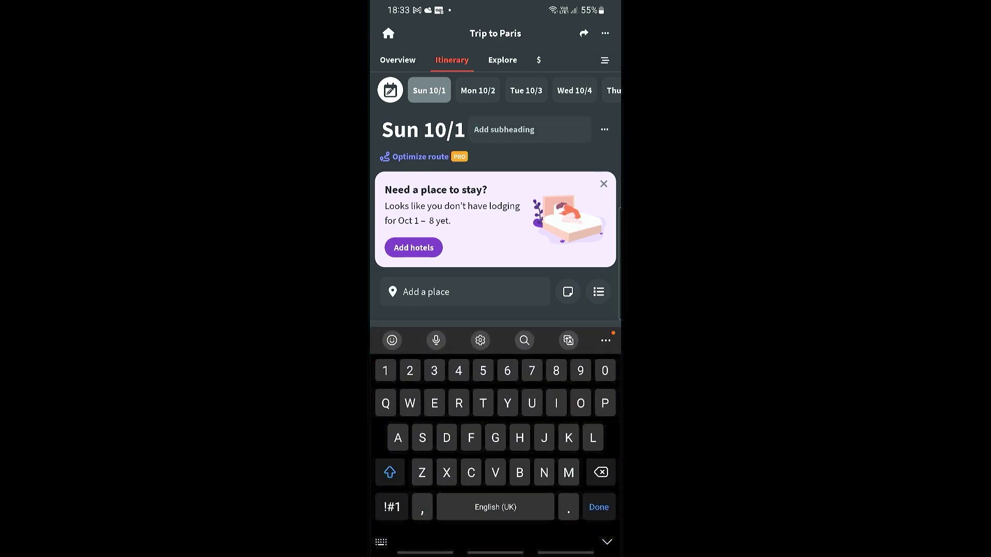
type("F")
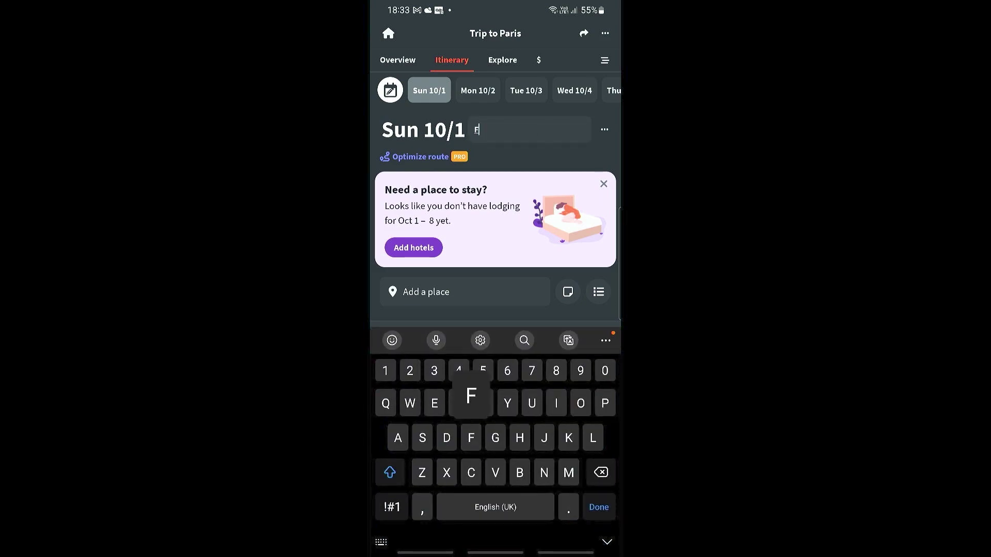
type("light")
left_click(599, 507)
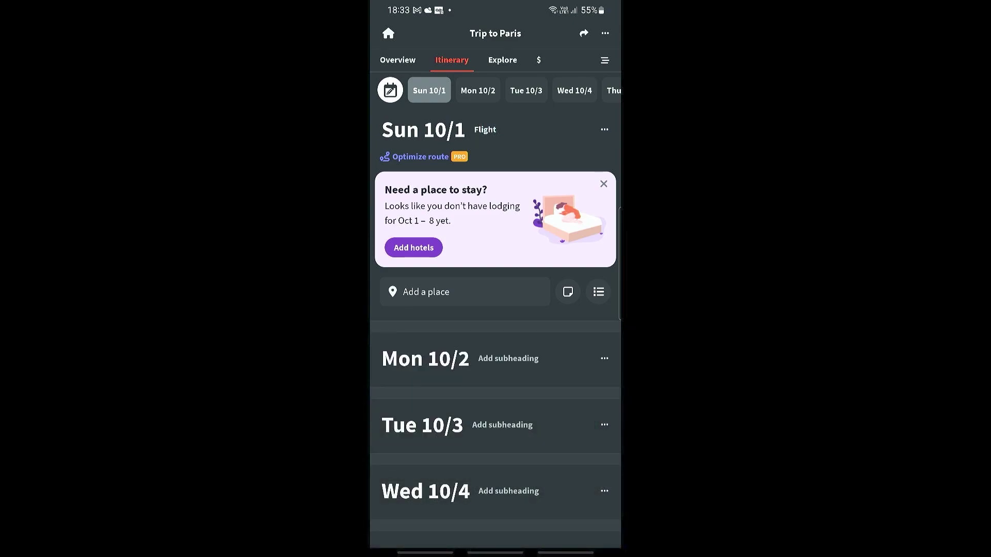
left_click(425, 292)
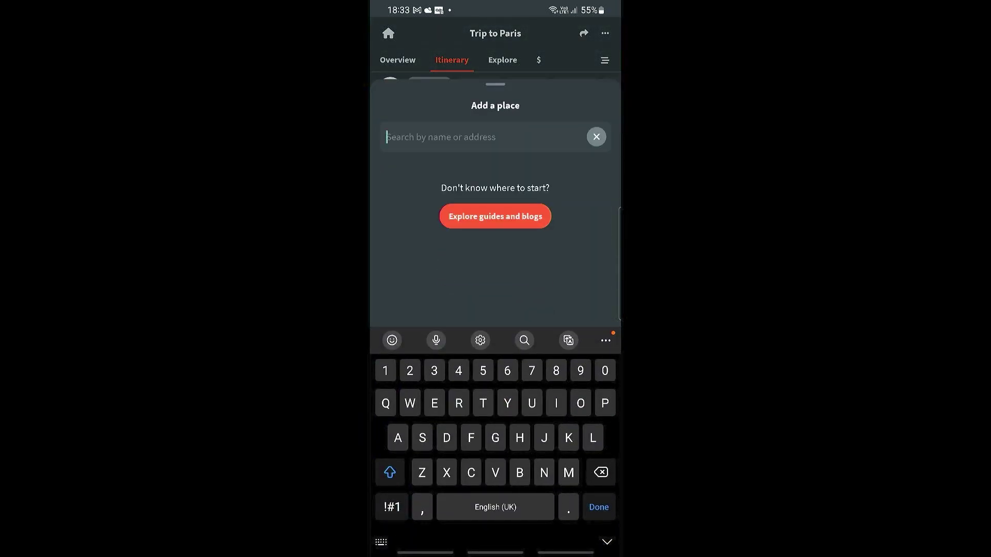
type("Paris")
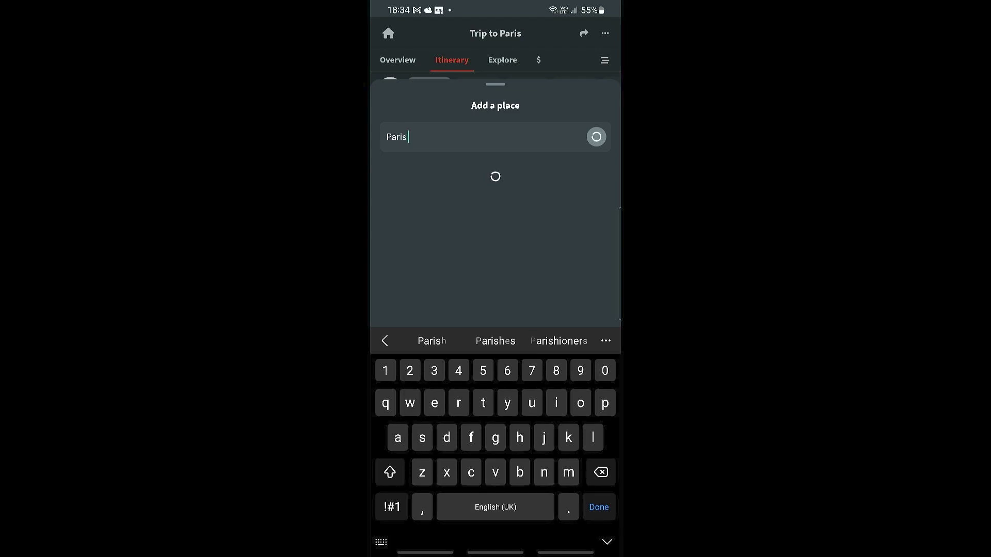
type(" air")
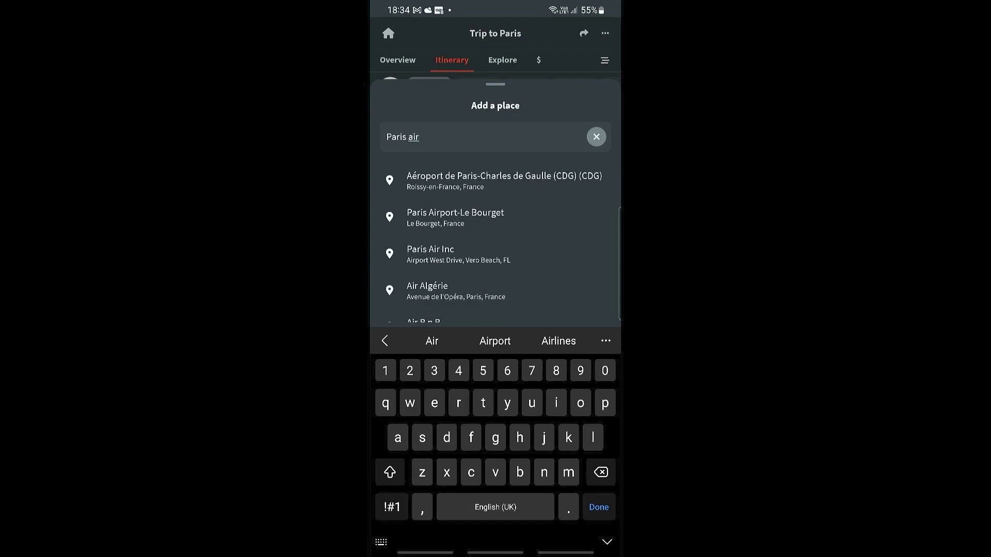
left_click(495, 179)
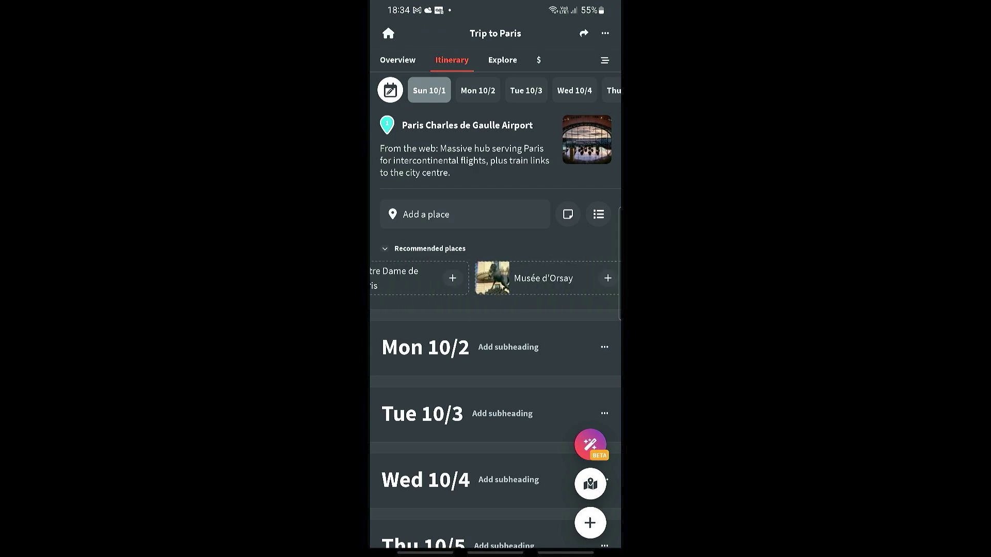
scroll(495, 310, "down", 1)
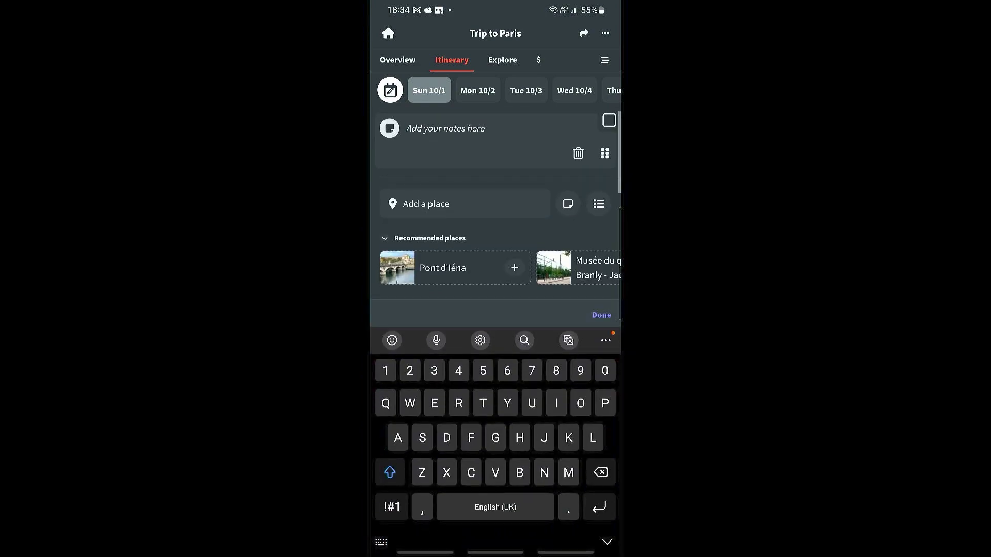
type("Check for rai")
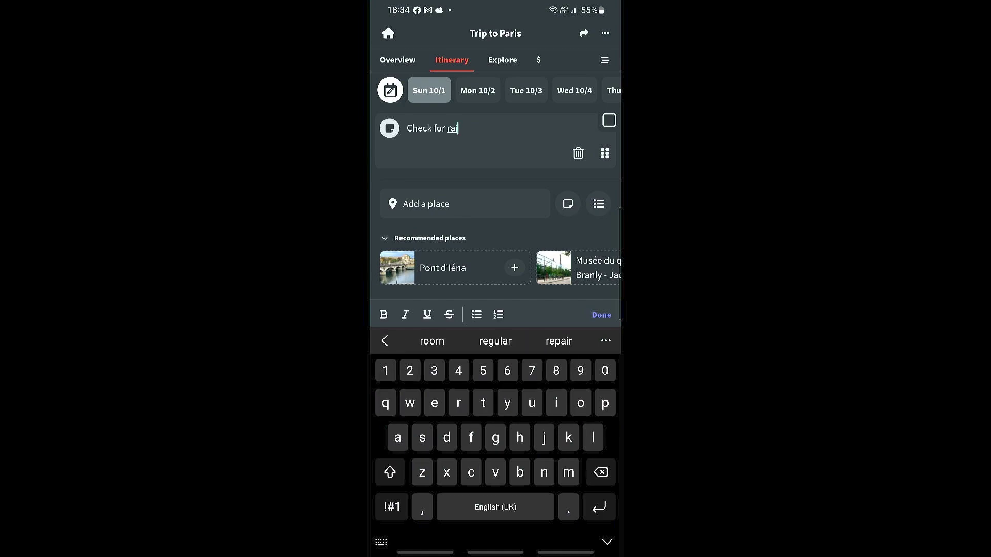
type("l fare")
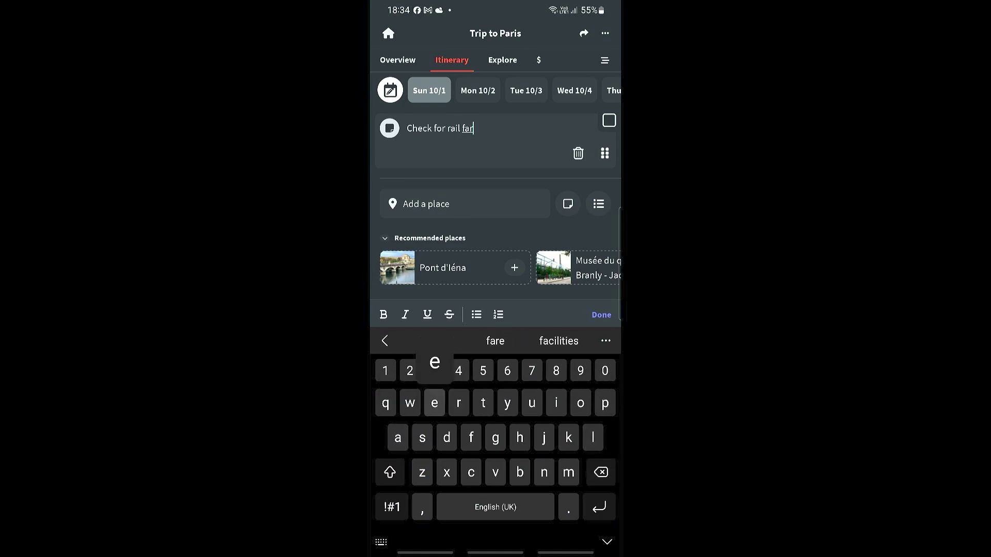
Finish the Sun 10/1 note reading 'Check for rail fare'
left_click(602, 314)
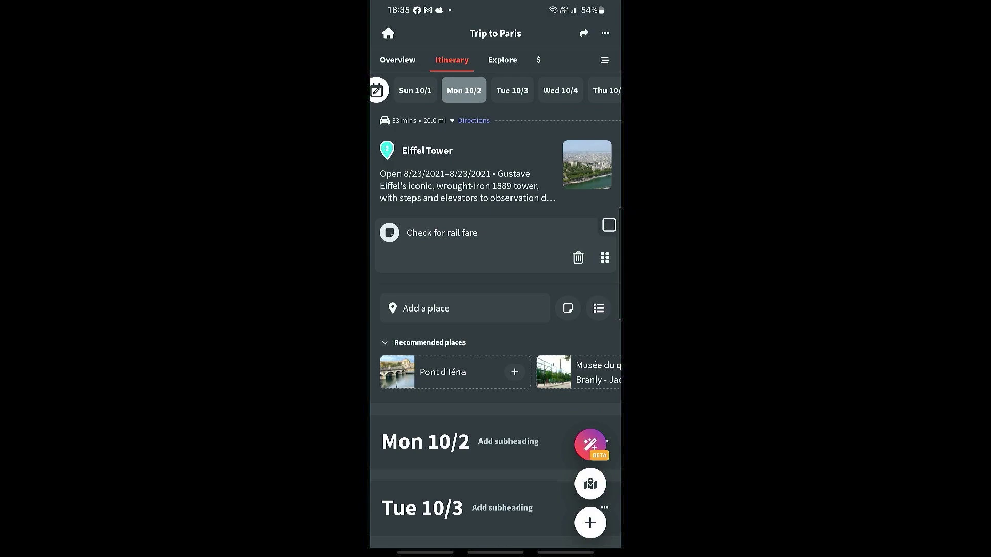
Add a 'Fares' checklist with items Taxi, Train and Buss under the rail fare note
left_click(599, 309)
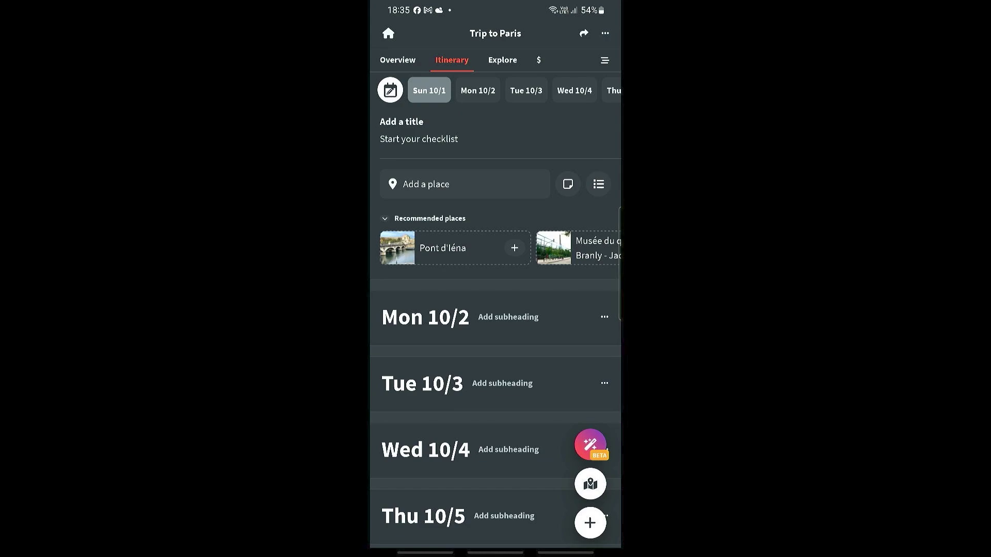
scroll(495, 309, "up", 3)
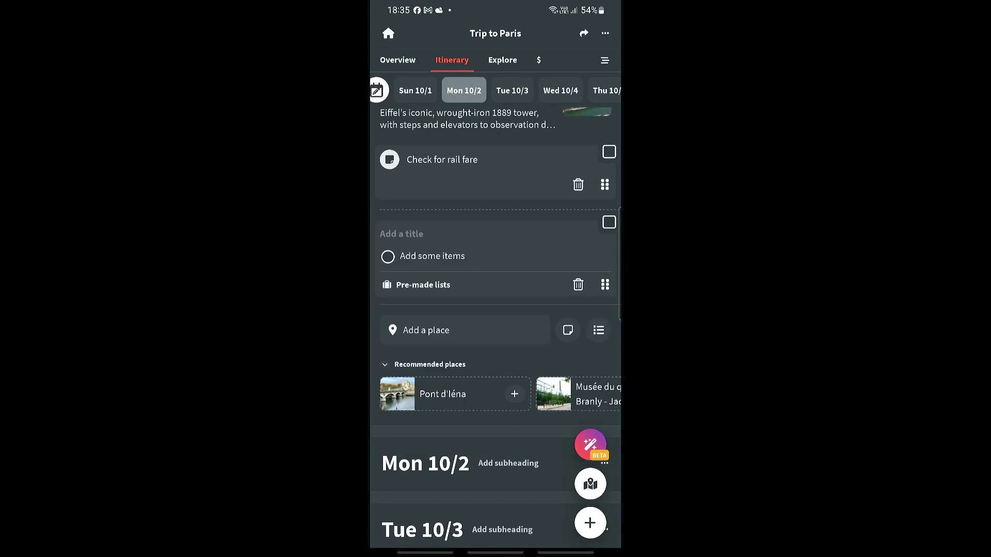
left_click(432, 256)
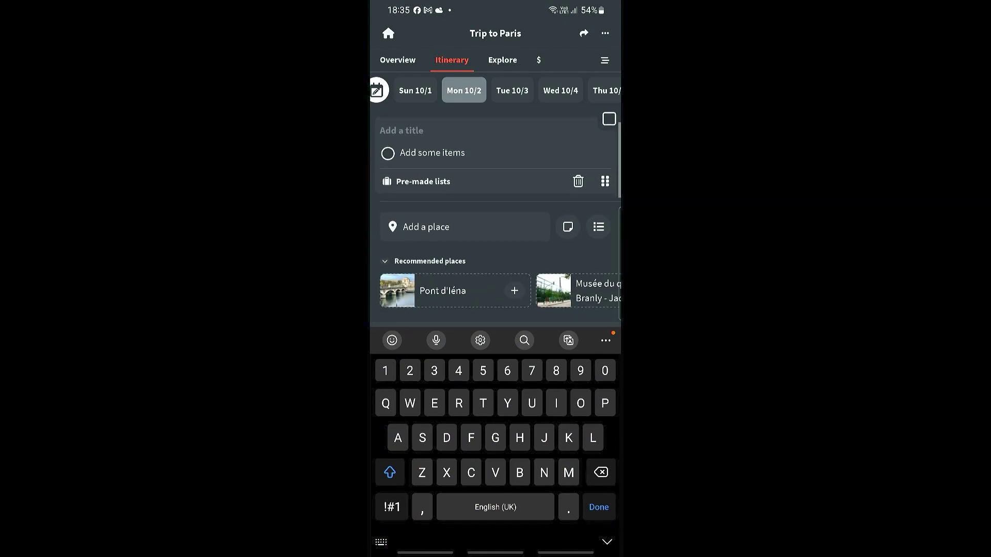
type("FaresTaxi")
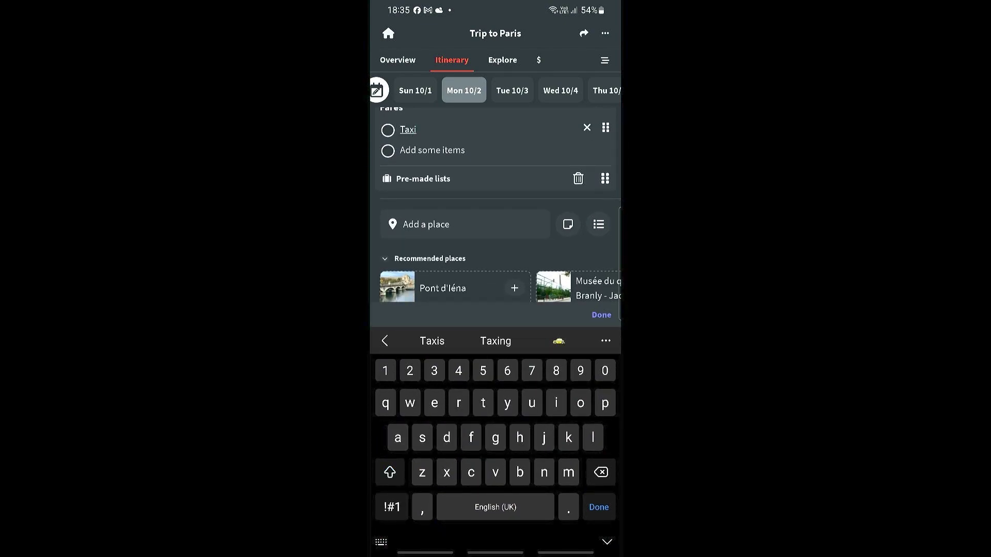
key("Return")
type("Tra")
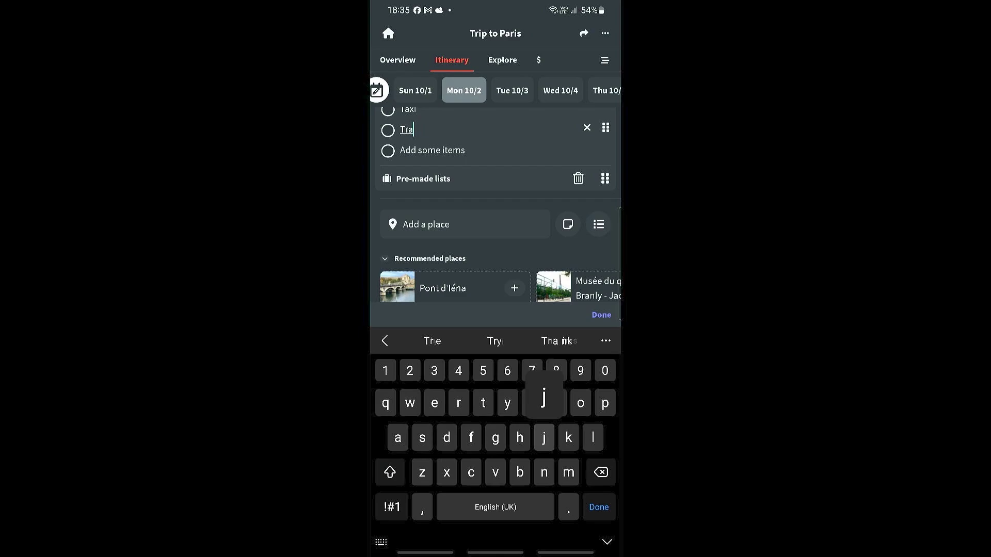
type("in")
key("BackSpace")
key("BackSpace")
type("in")
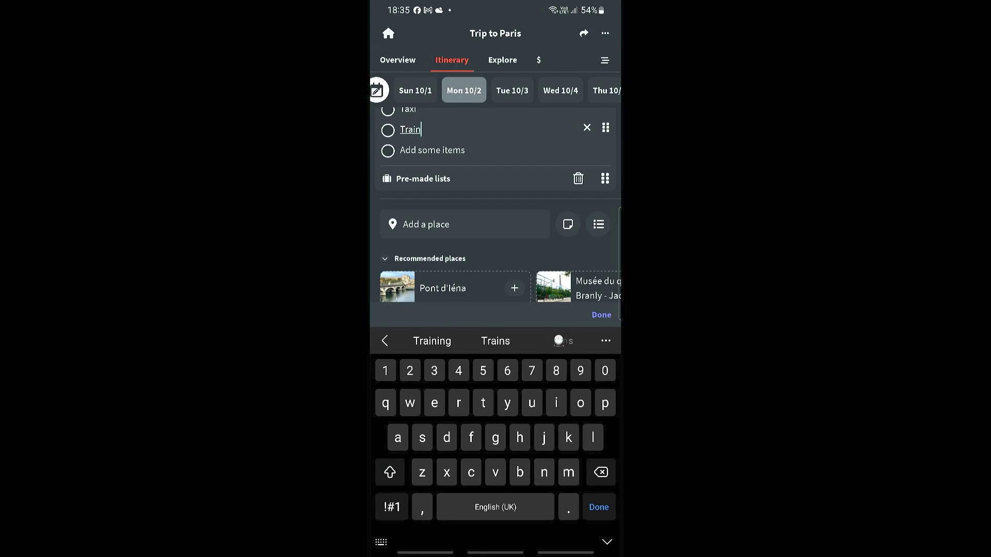
key("Return")
left_click(599, 507)
left_click(415, 90)
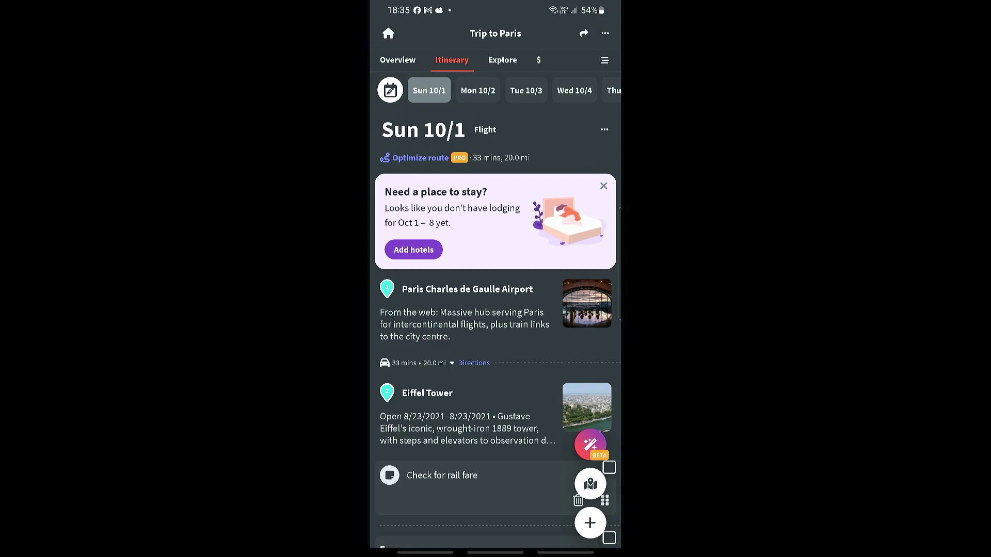
scroll(496, 310, "down", 3)
scroll(496, 310, "down", 3)
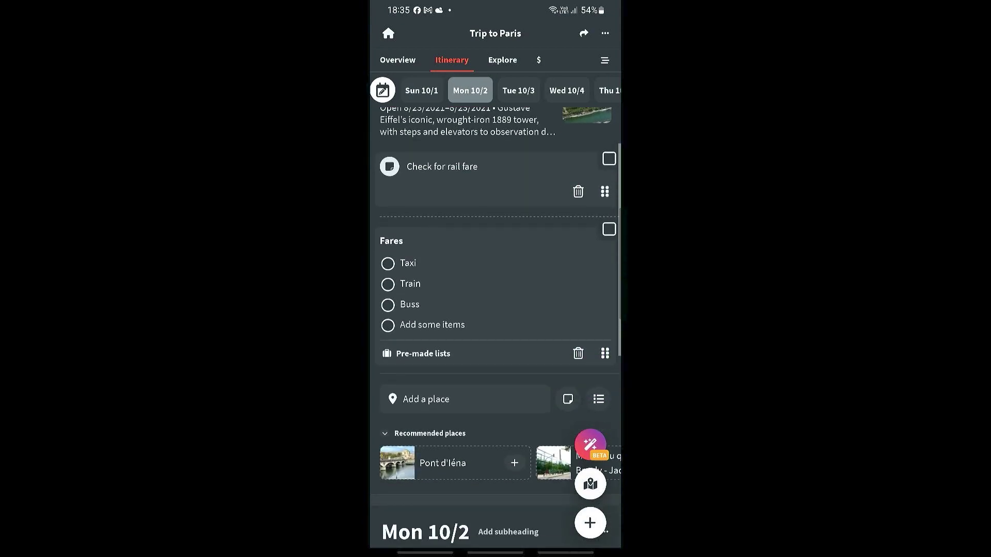
scroll(496, 309, "down", 4)
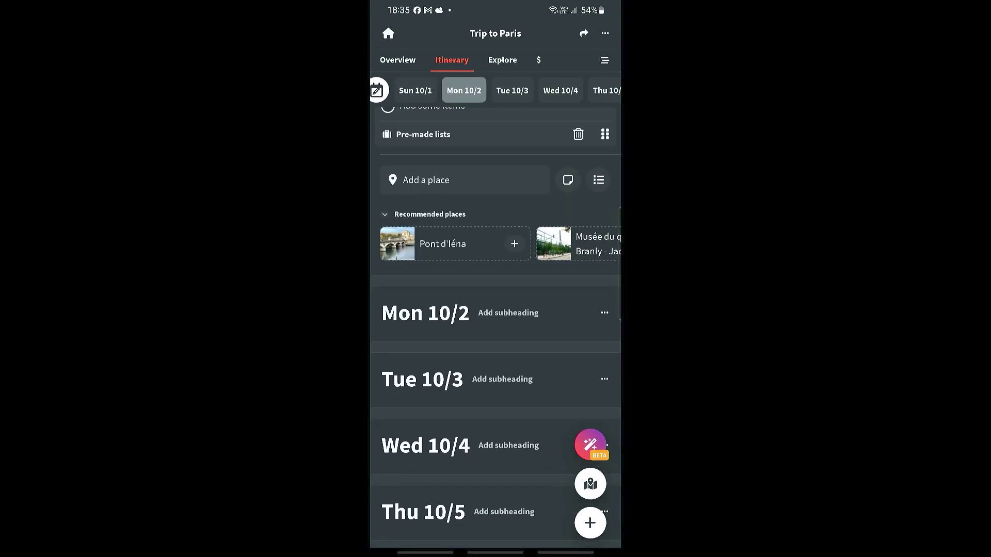
scroll(496, 310, "down", 3)
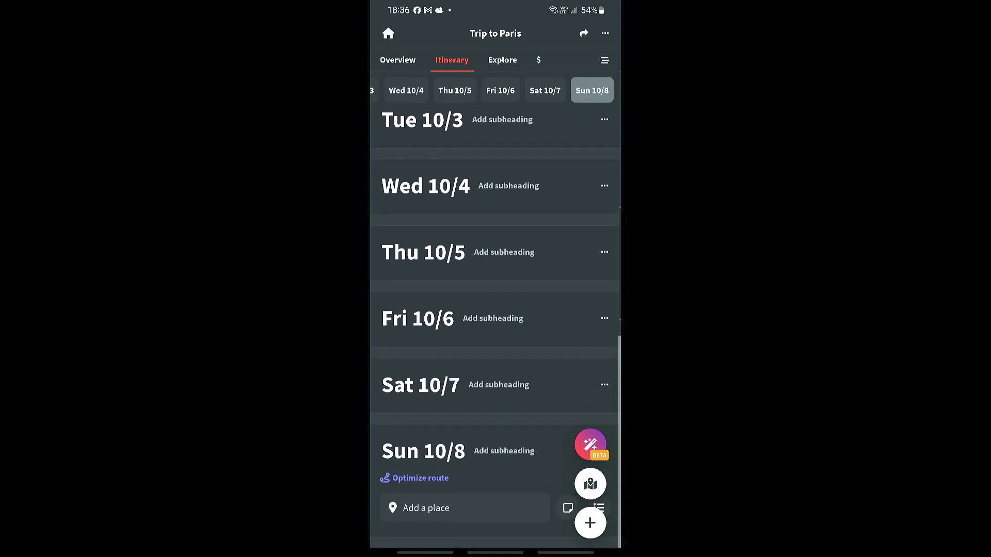
scroll(496, 310, "up", 10)
scroll(495, 310, "up", 5)
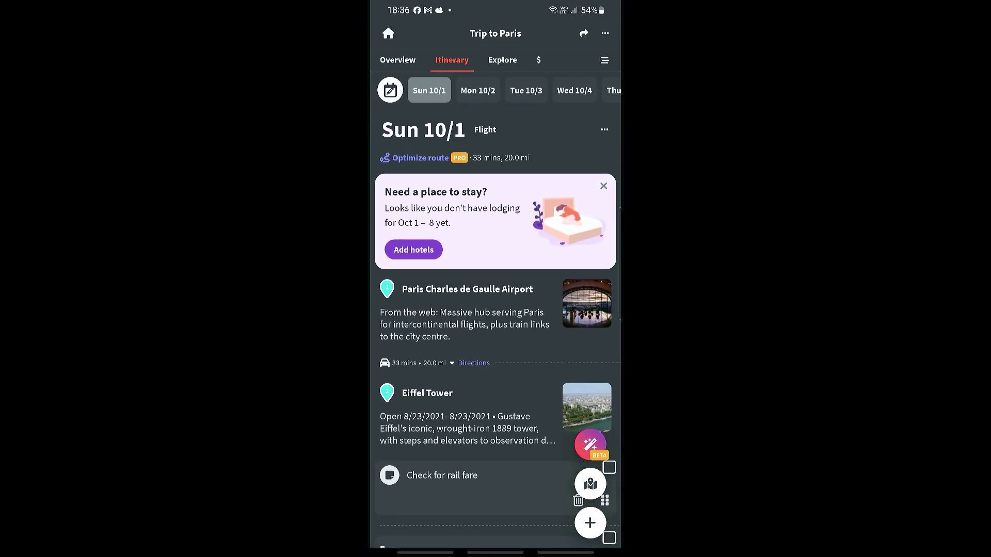
Review the trip overview, then leave Wanderlog for the Android home screen
left_click(397, 60)
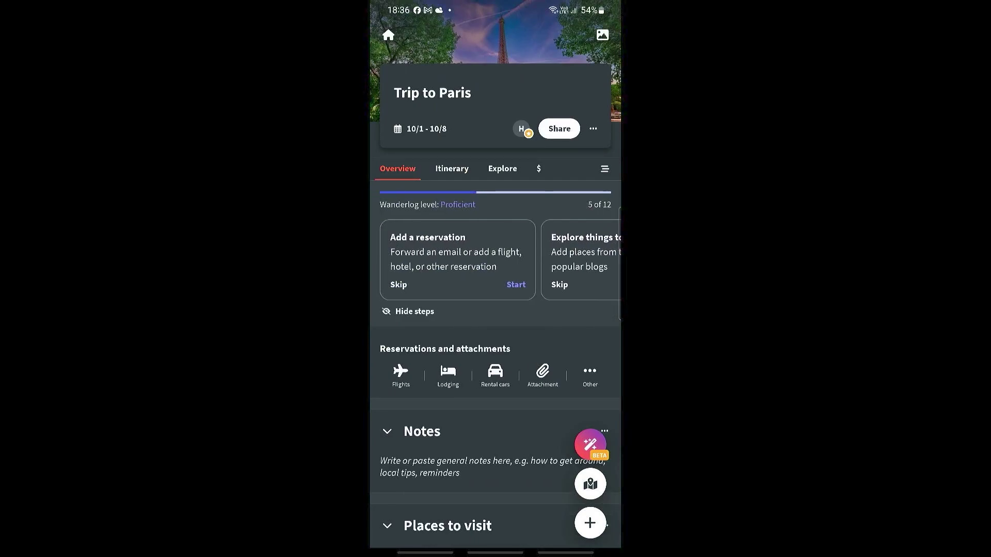
scroll(495, 309, "down", 5)
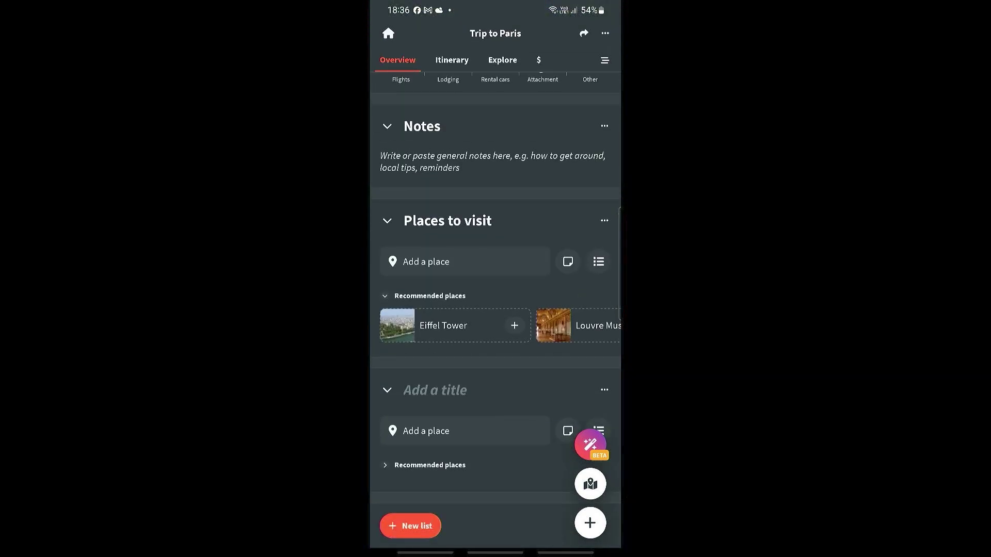
scroll(496, 310, "up", 5)
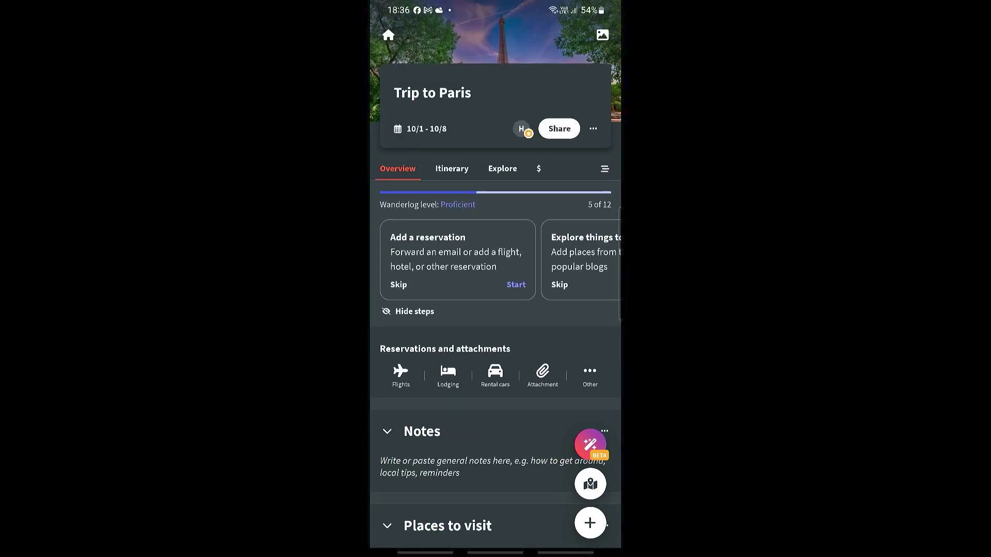
left_click(496, 553)
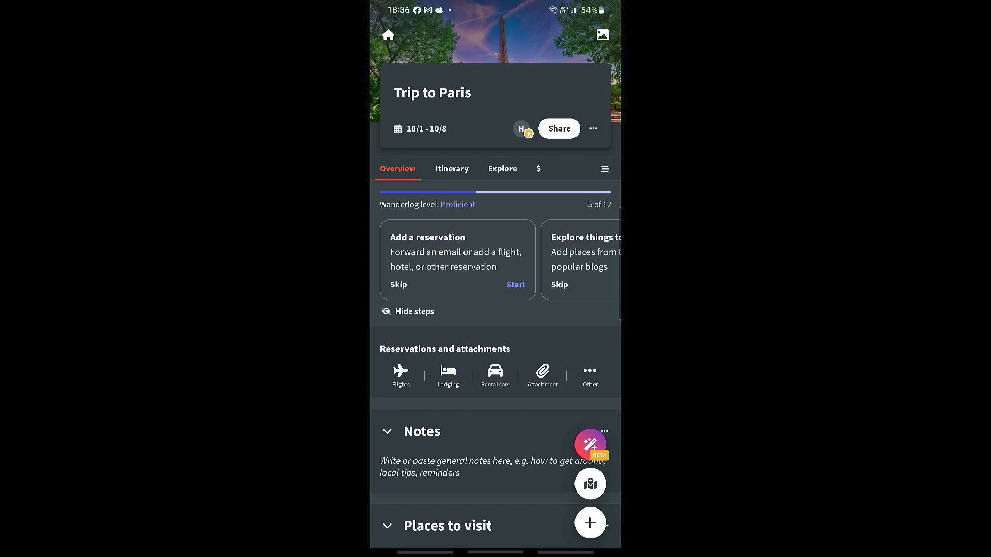